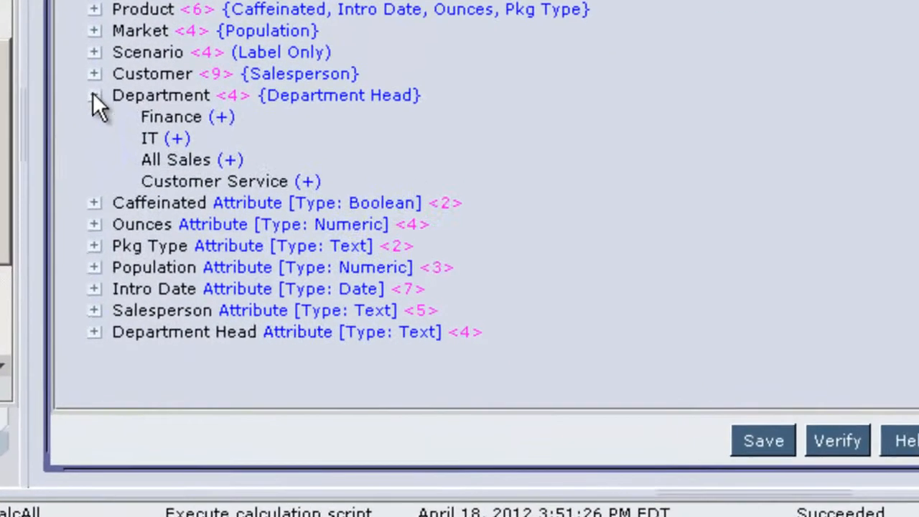
Examine the members of the Salesperson and Department Head attribute dimensions in the Basic3 outline.
click(150, 226)
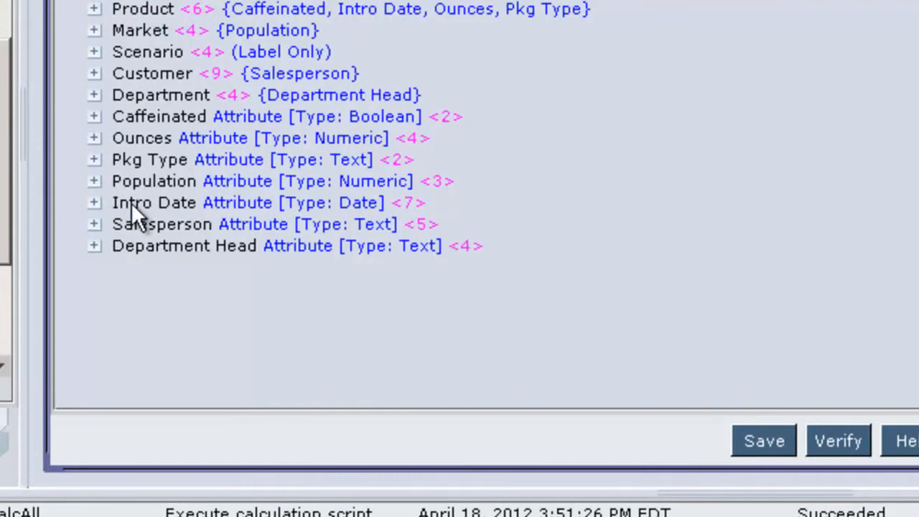
click(94, 223)
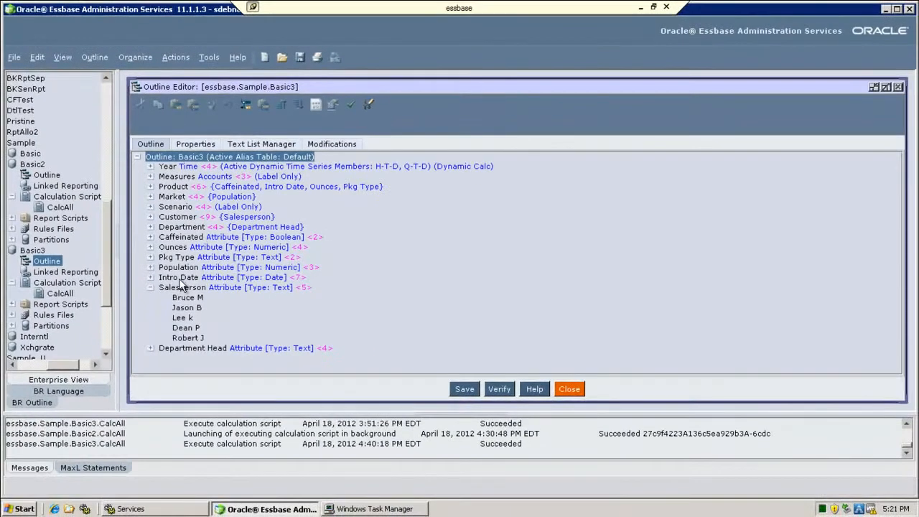
click(191, 288)
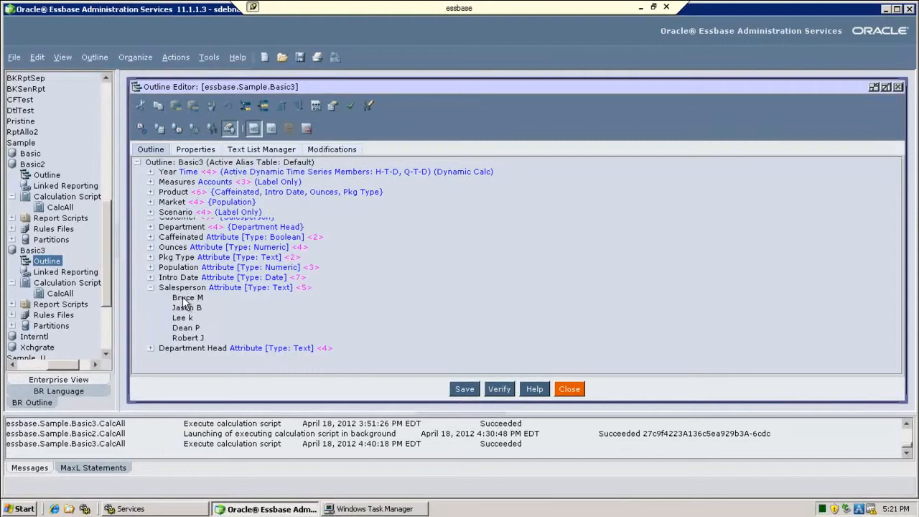
click(155, 353)
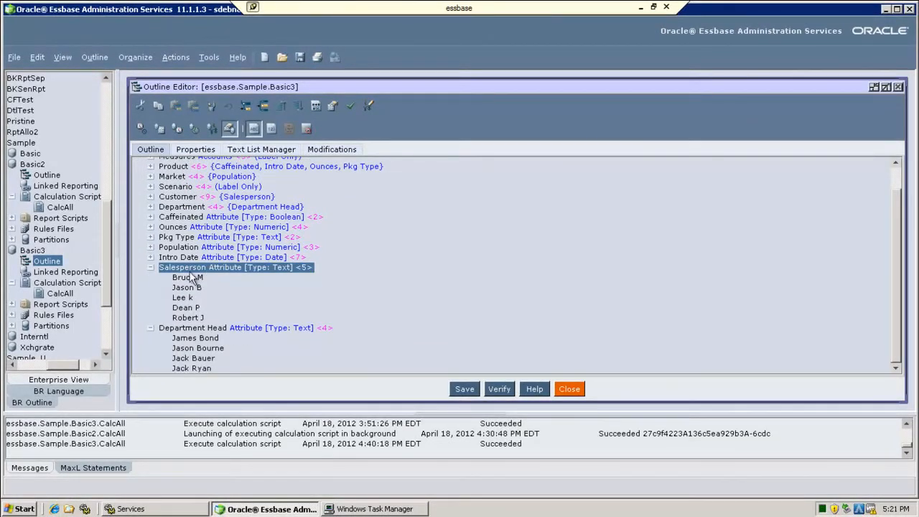
click(155, 328)
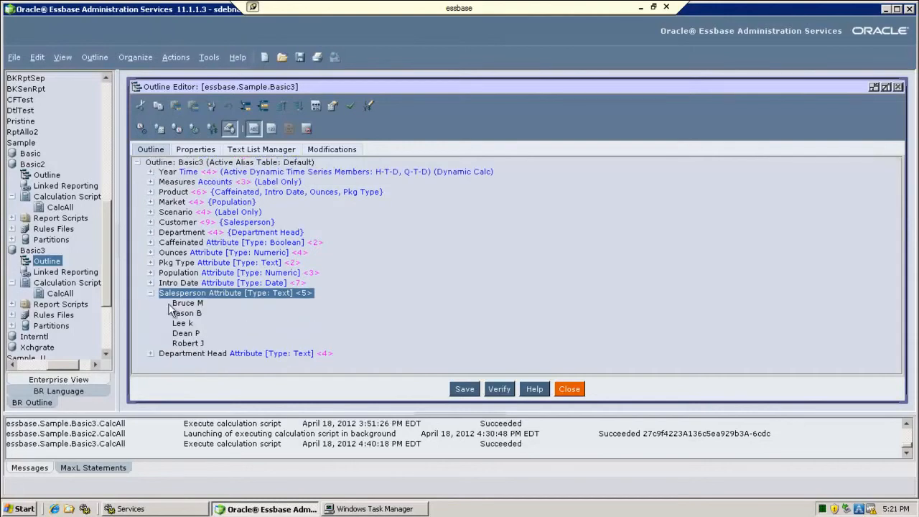
Expand the Customer dimension in the outline and select member CU_1 (Shared services Inc).
click(151, 222)
click(247, 224)
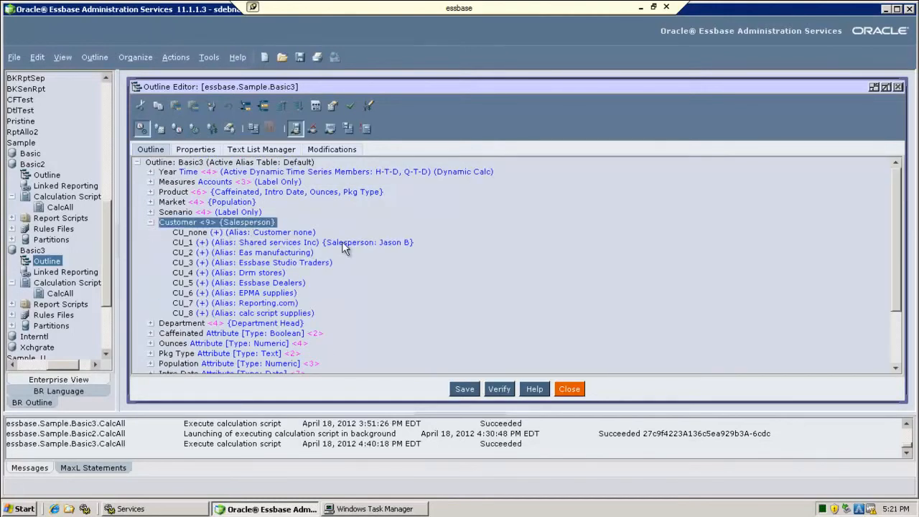
scroll(409, 267, down, 3)
scroll(402, 264, up, 1)
click(244, 193)
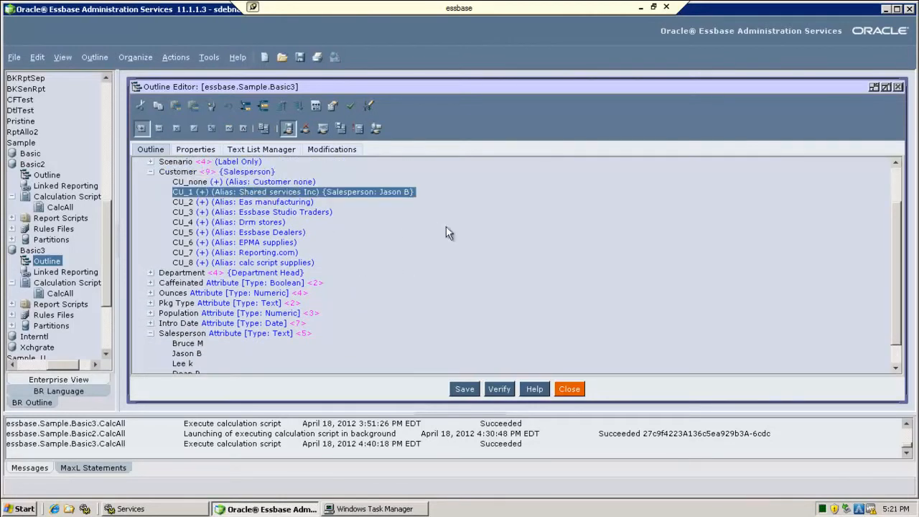
Open the member properties of CU_1 and show its attribute associations.
right_click(234, 194)
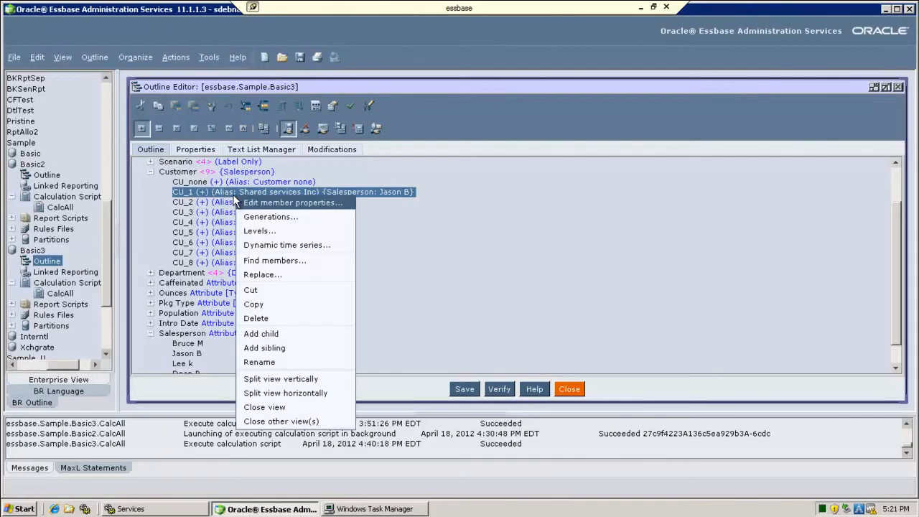
key(Escape)
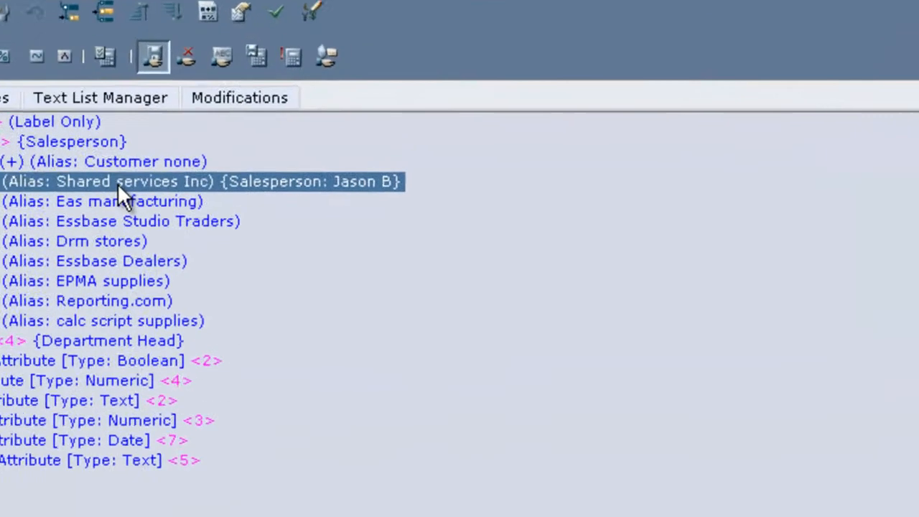
right_click(270, 193)
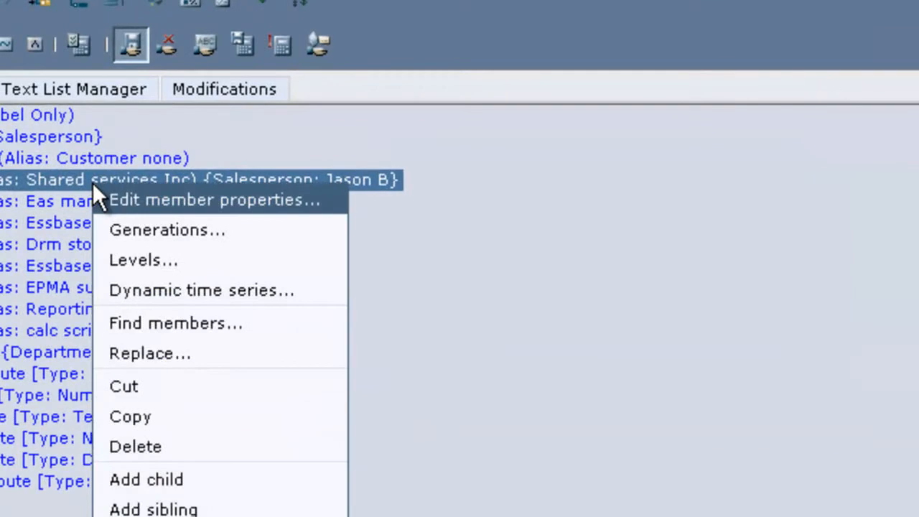
click(254, 203)
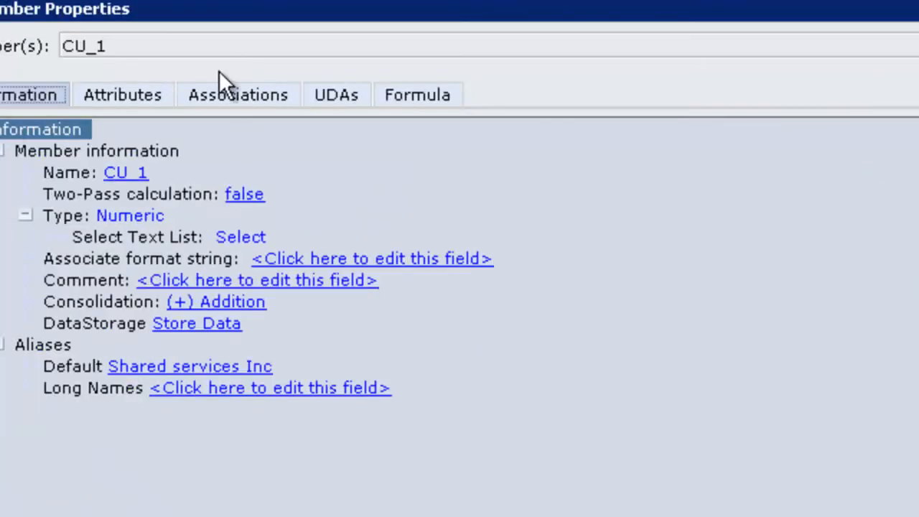
click(247, 96)
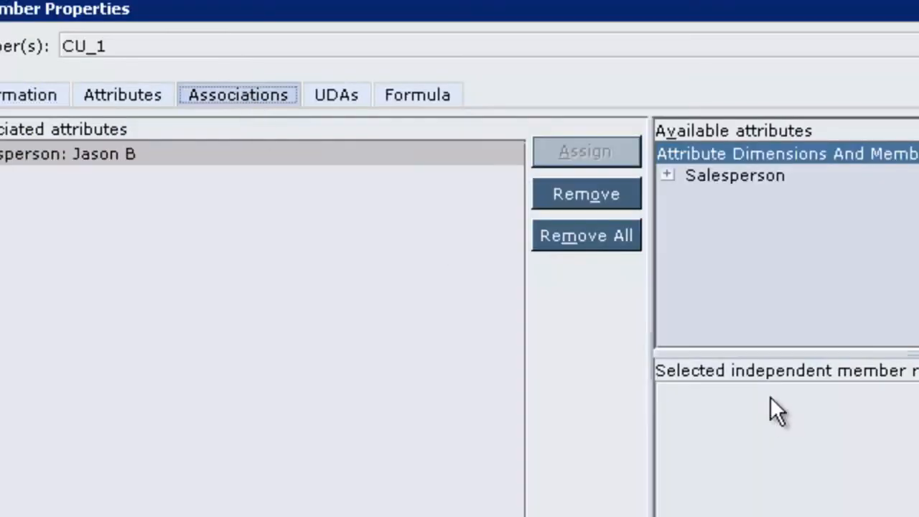
click(67, 162)
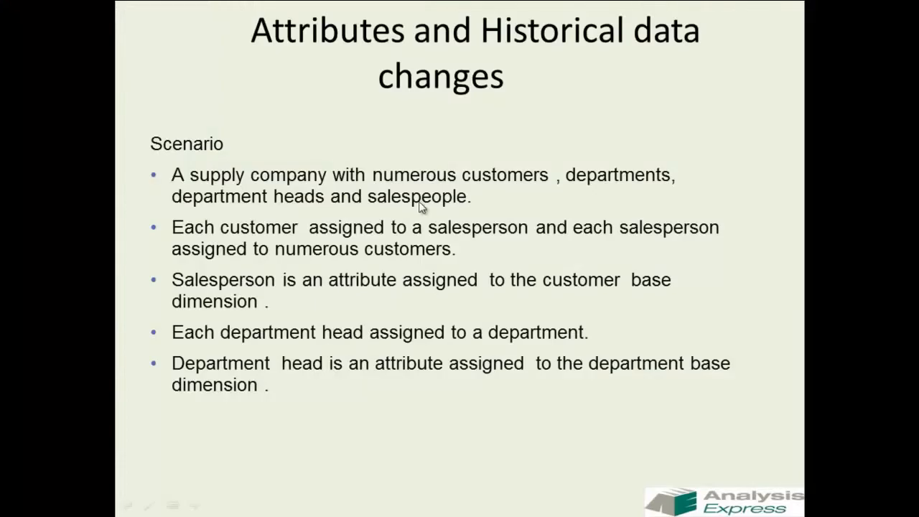
Switch from the slide show to Excel and maximize the varying attributes workbook.
right_click(703, 322)
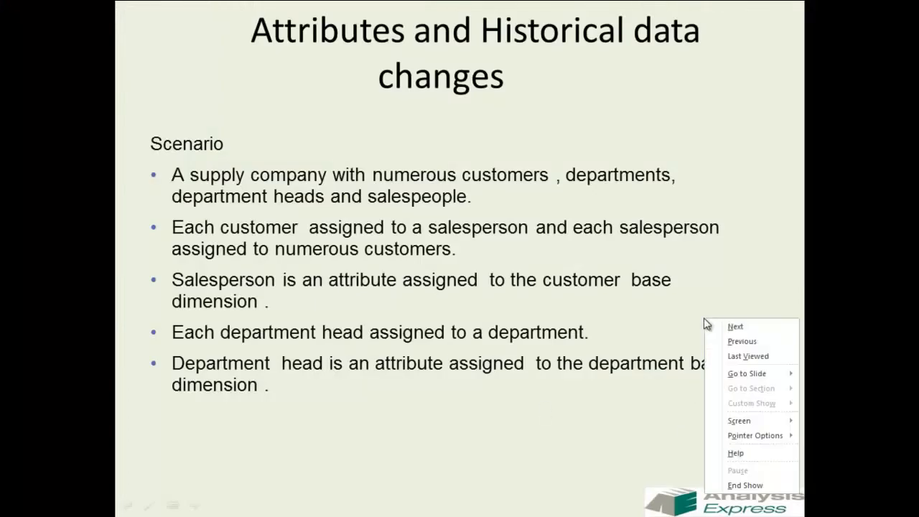
mouse_move(770, 421)
click(636, 472)
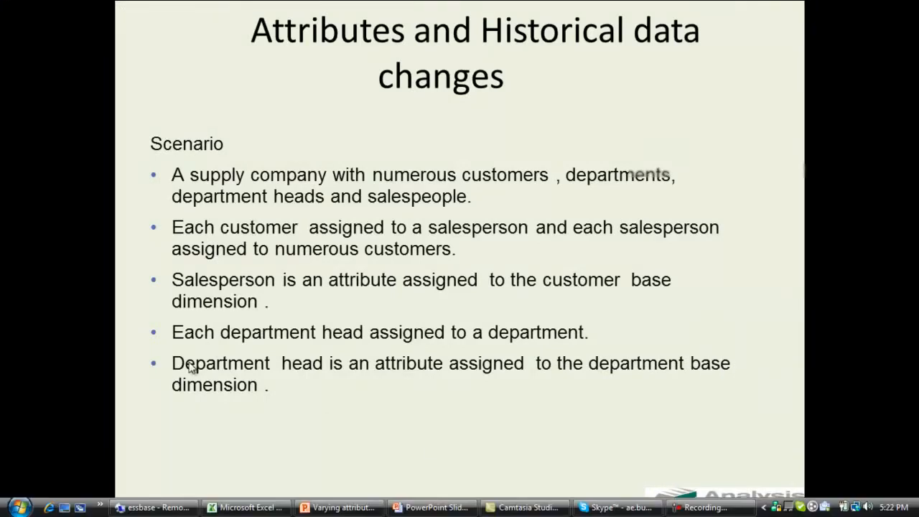
click(244, 507)
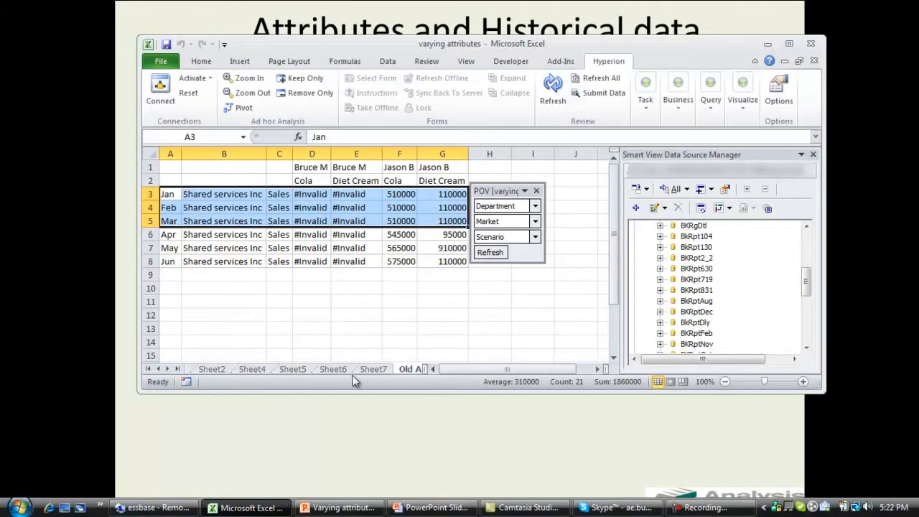
click(431, 298)
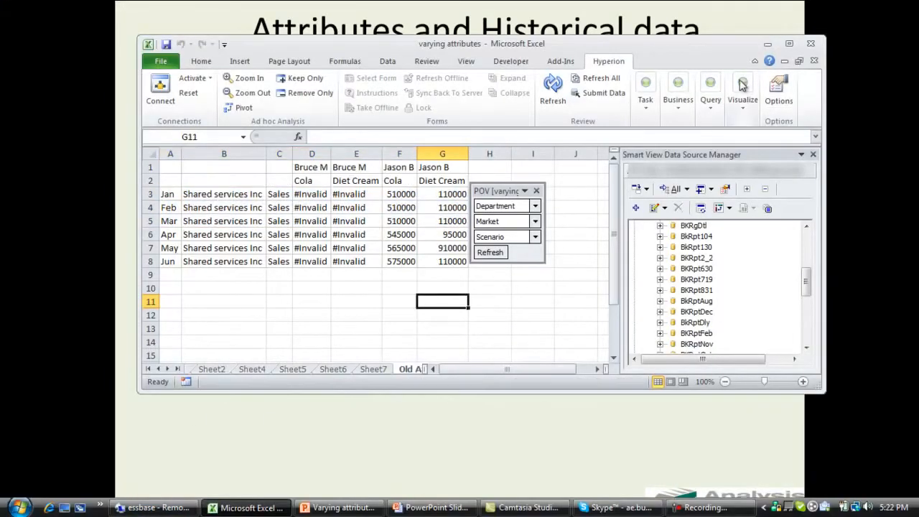
click(789, 44)
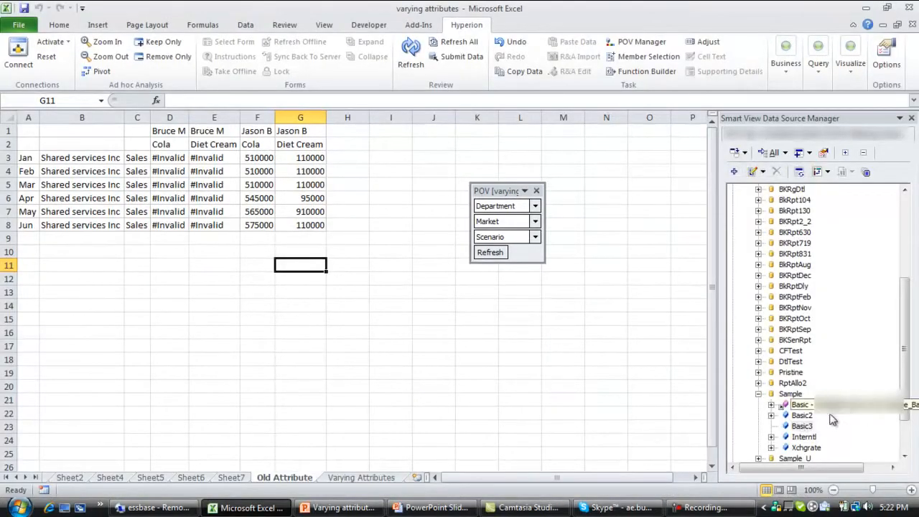
Start an ad-hoc analysis on the Sample Basic3 database for the Old Attribute sheet.
right_click(801, 426)
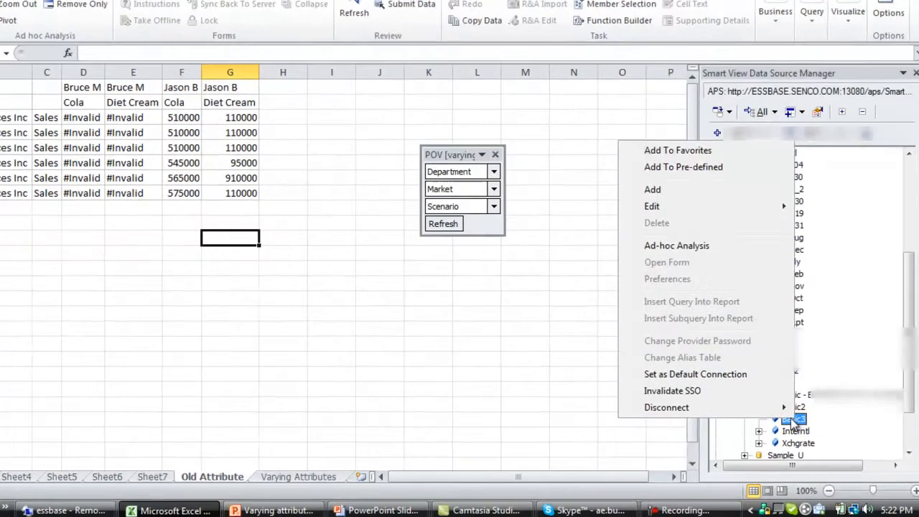
click(717, 264)
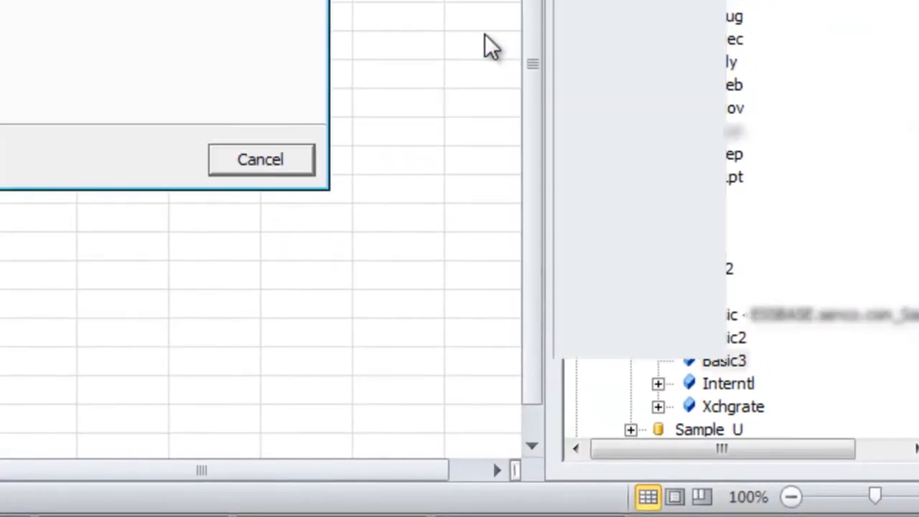
click(98, 103)
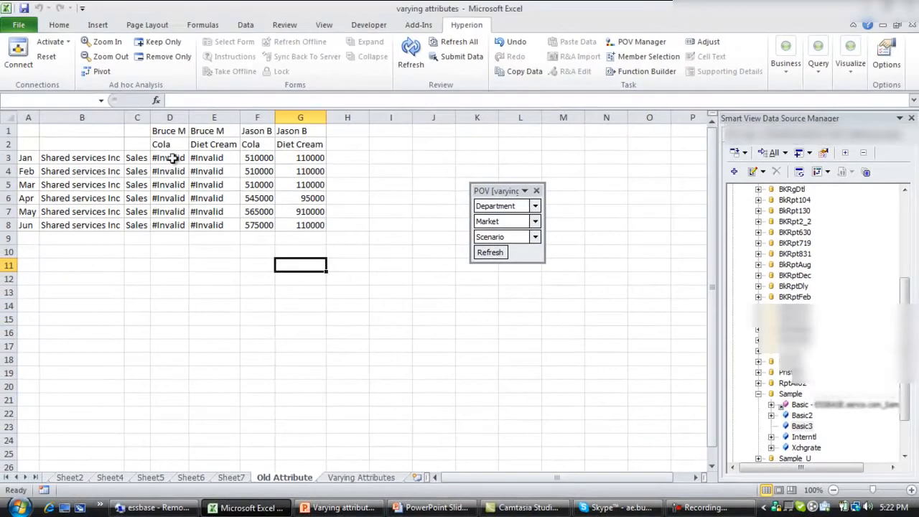
Examine the Shared services Inc sales by salesperson on the Old Attribute sheet.
click(90, 158)
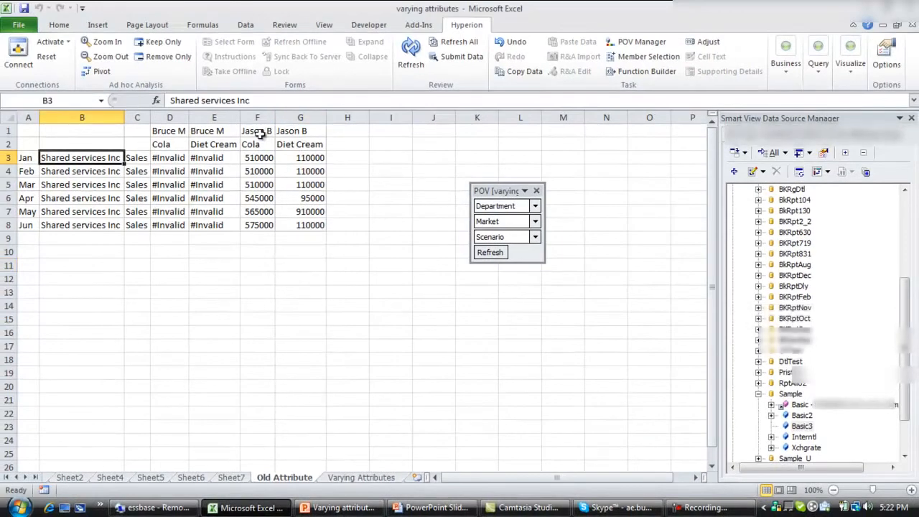
click(259, 130)
click(316, 132)
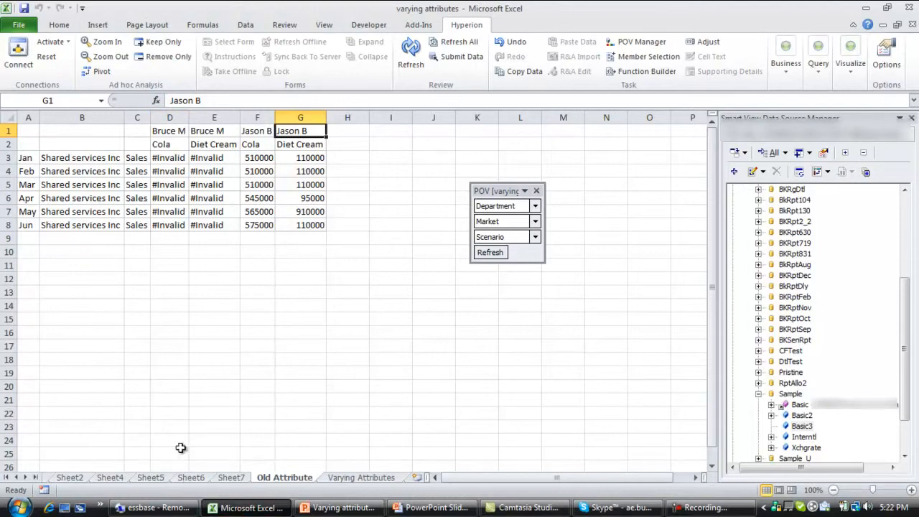
Switch back to the Essbase remote session and assign the first listed Salesperson attribute member to CU_1.
click(161, 508)
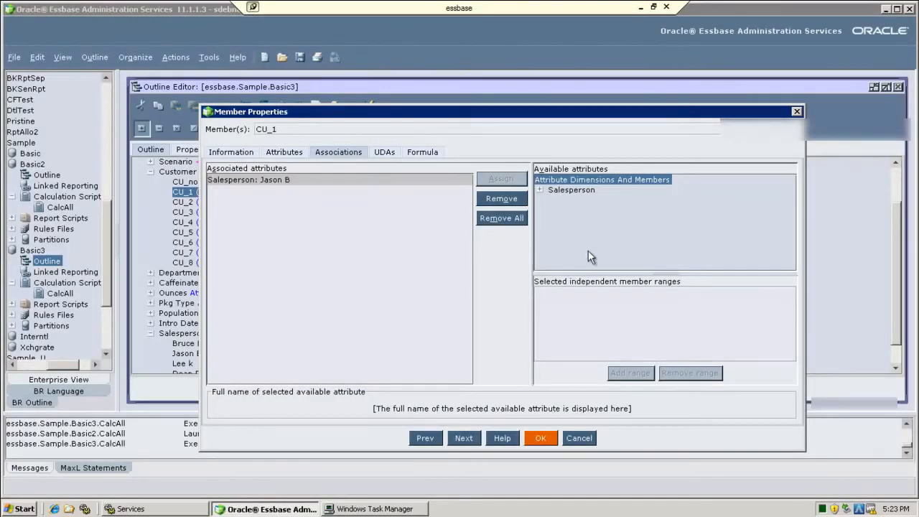
click(539, 189)
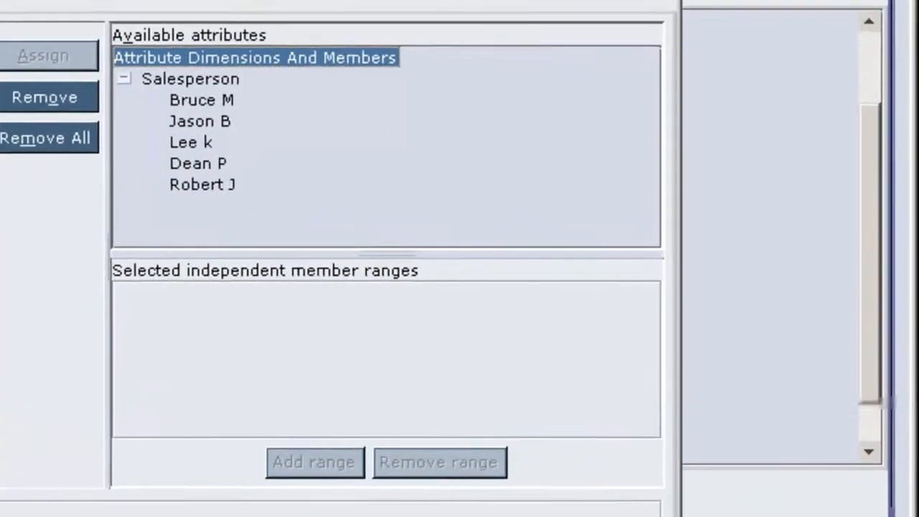
click(226, 95)
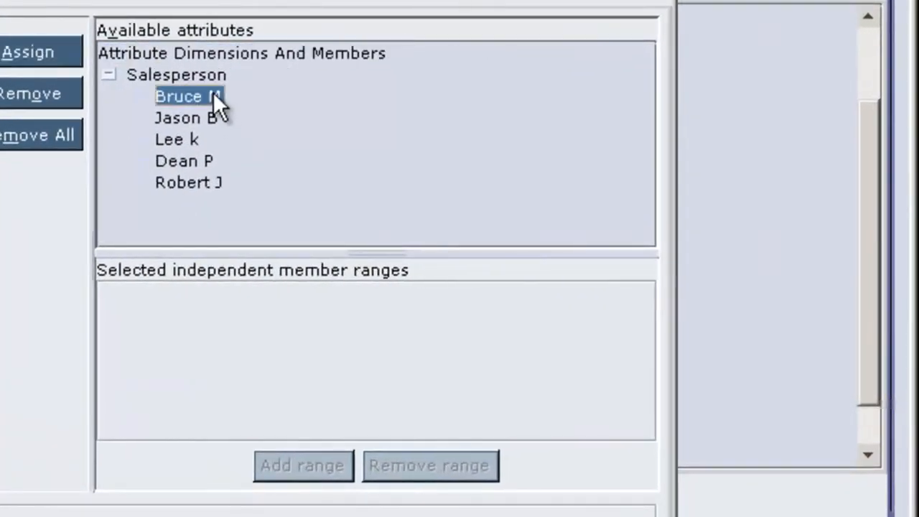
click(44, 52)
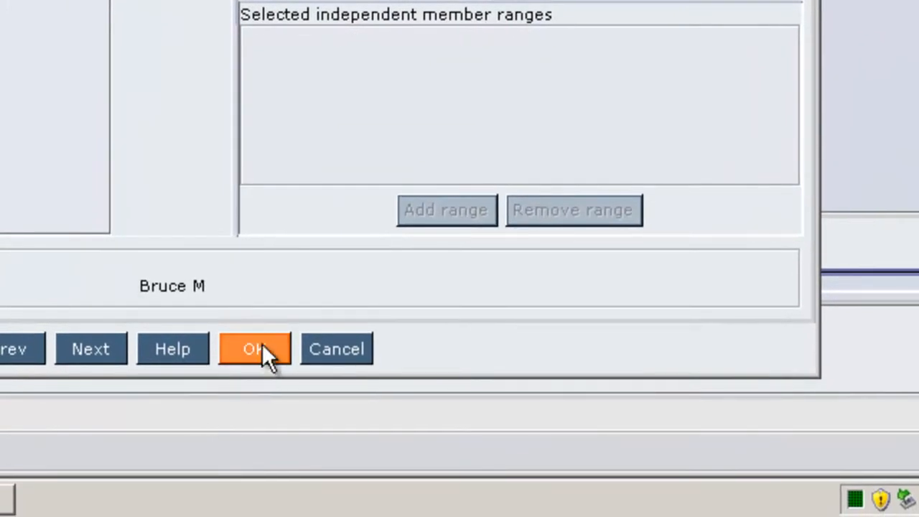
click(262, 346)
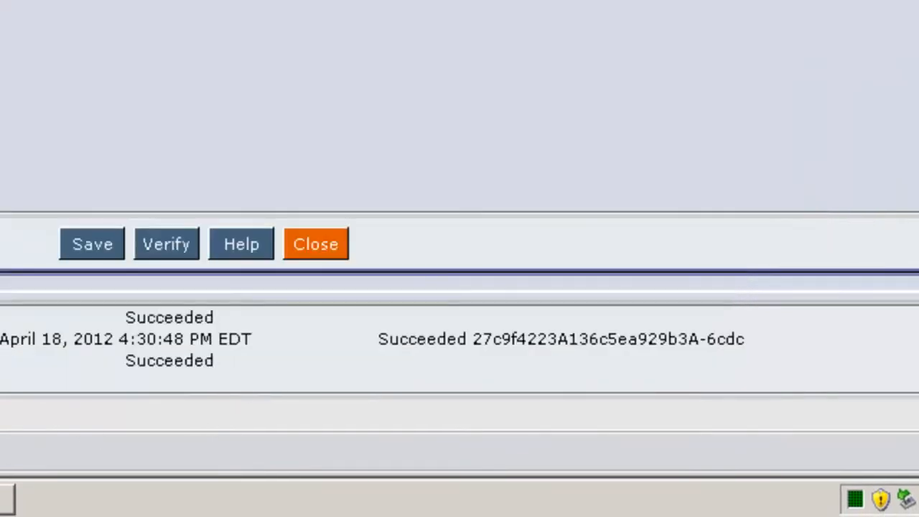
Verify the Basic3 outline and save it.
click(167, 245)
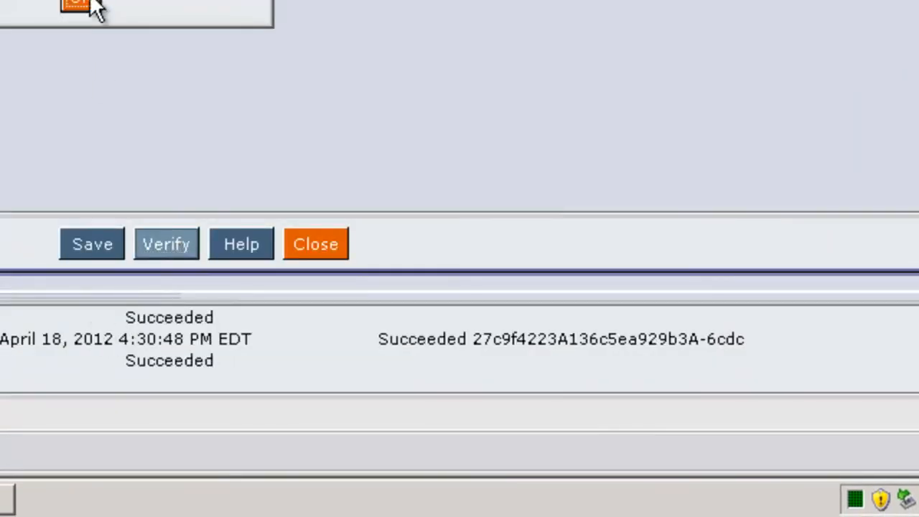
click(92, 5)
click(96, 245)
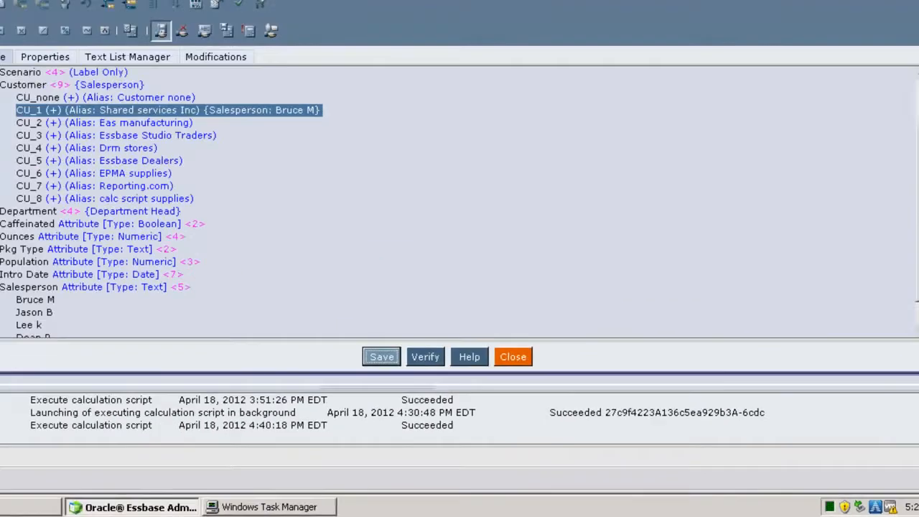
Execute the CalcAll calculation script of the Basic3 database in the foreground.
right_click(70, 294)
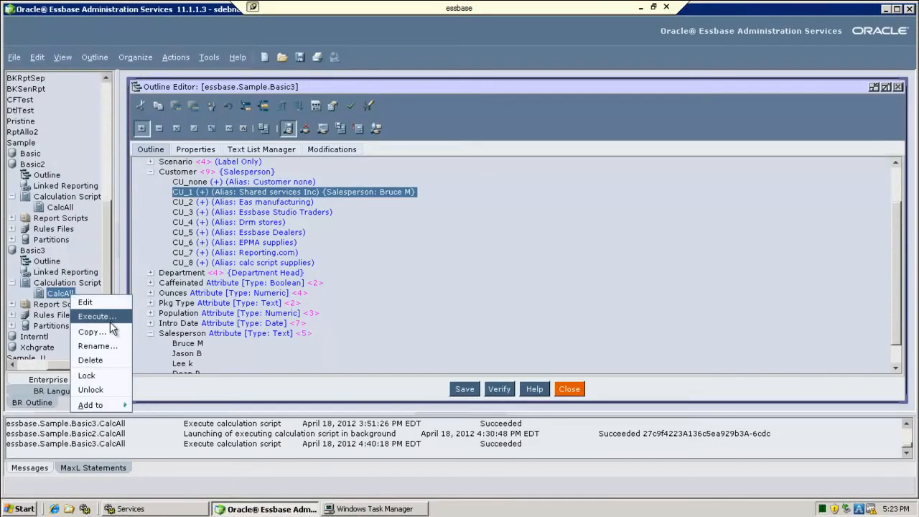
click(91, 315)
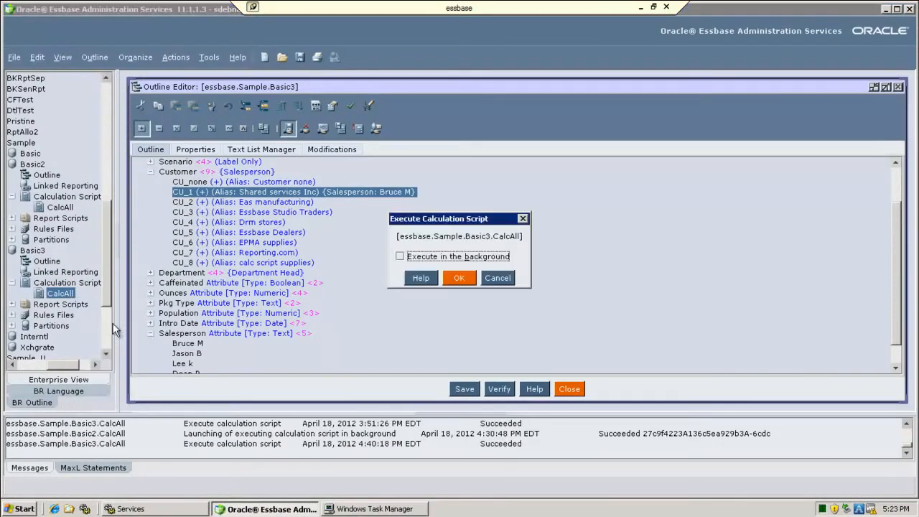
click(460, 280)
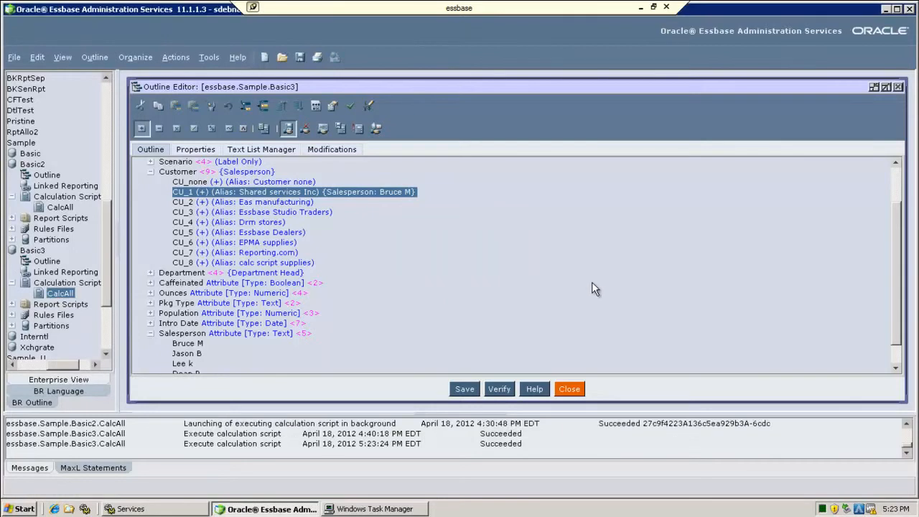
Return to Excel and refresh the Old Attribute sheet's data from the POV.
click(641, 7)
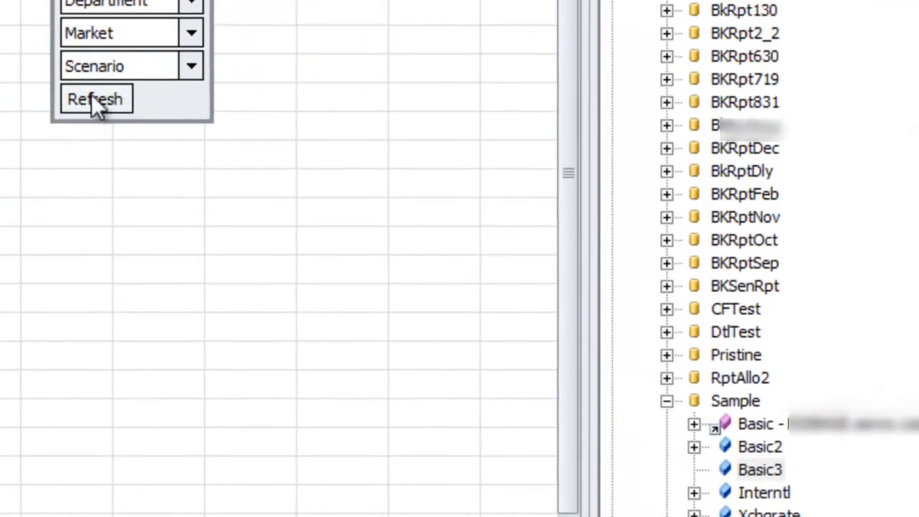
click(476, 247)
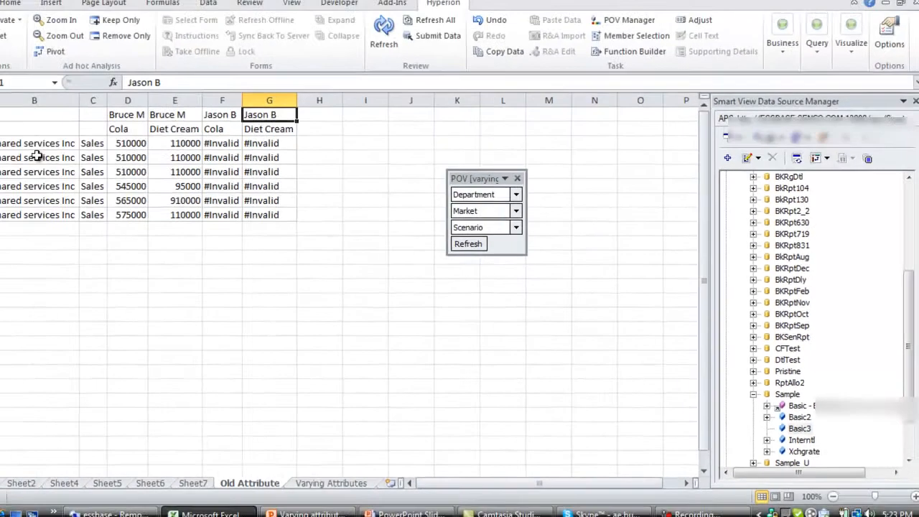
Examine the Old Attribute sheet's sales under both salespersons, including the April to June rows.
click(83, 158)
click(179, 142)
click(179, 131)
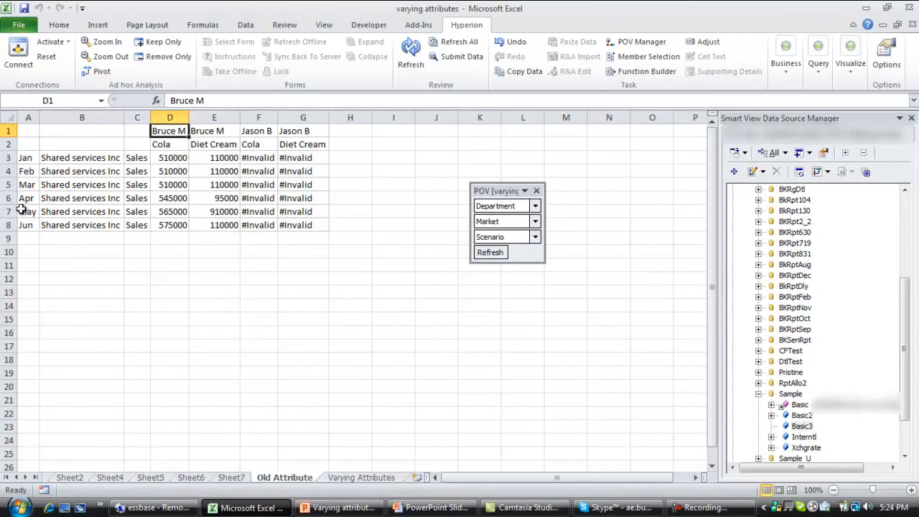
click(282, 132)
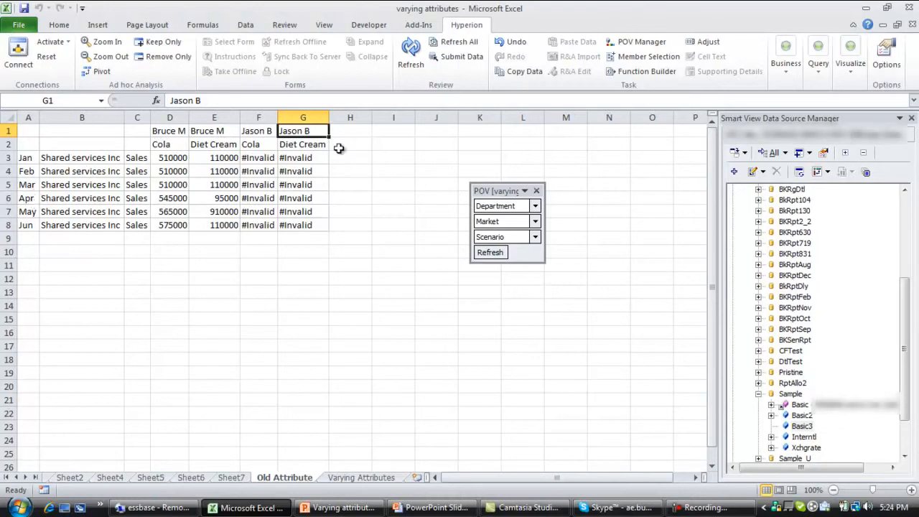
drag(32, 198, 296, 225)
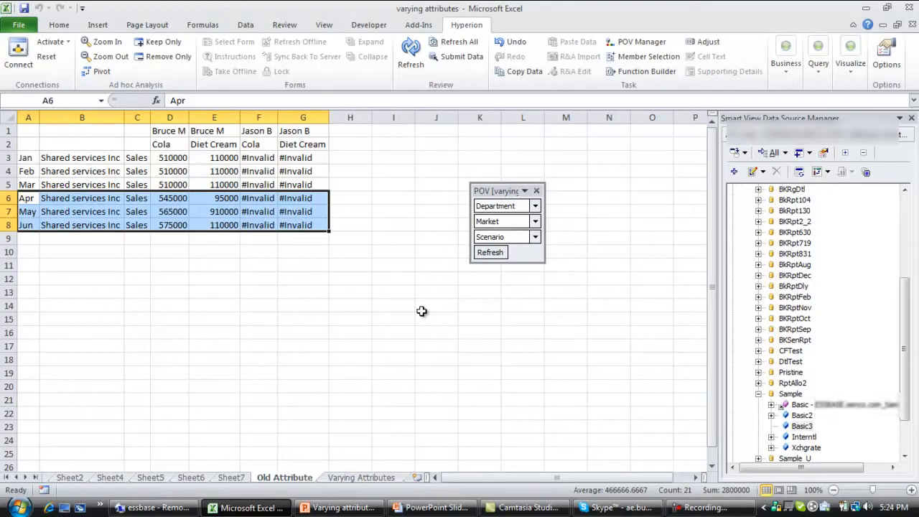
Switch to the Essbase remote session and review CU_1's attribute association and the available Salesperson members in its member properties.
click(153, 507)
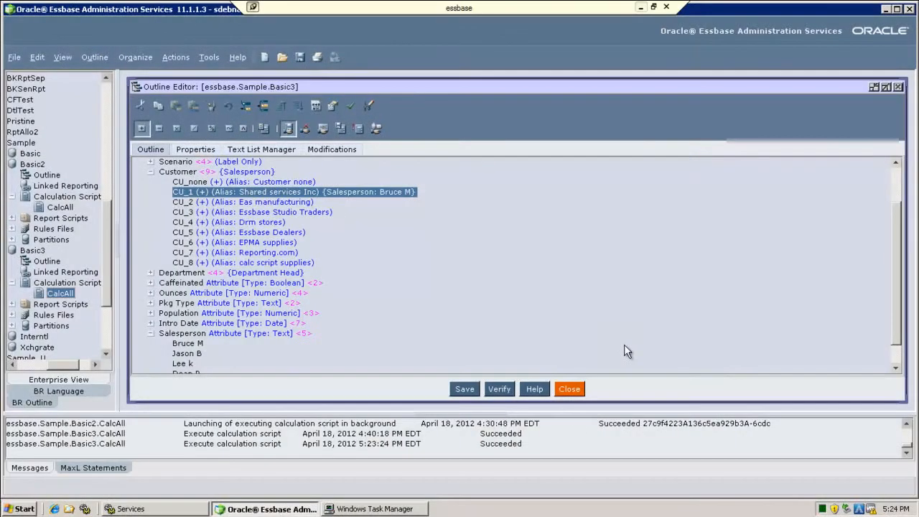
right_click(398, 192)
click(434, 201)
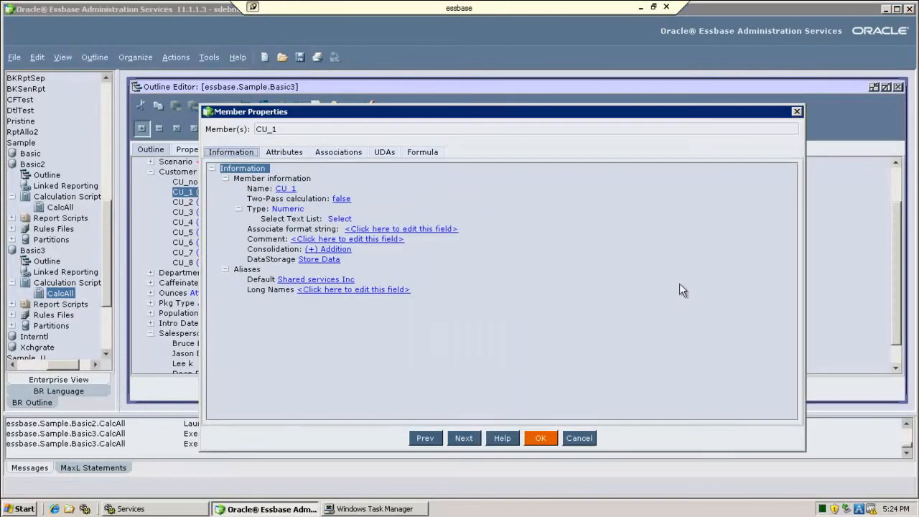
click(340, 152)
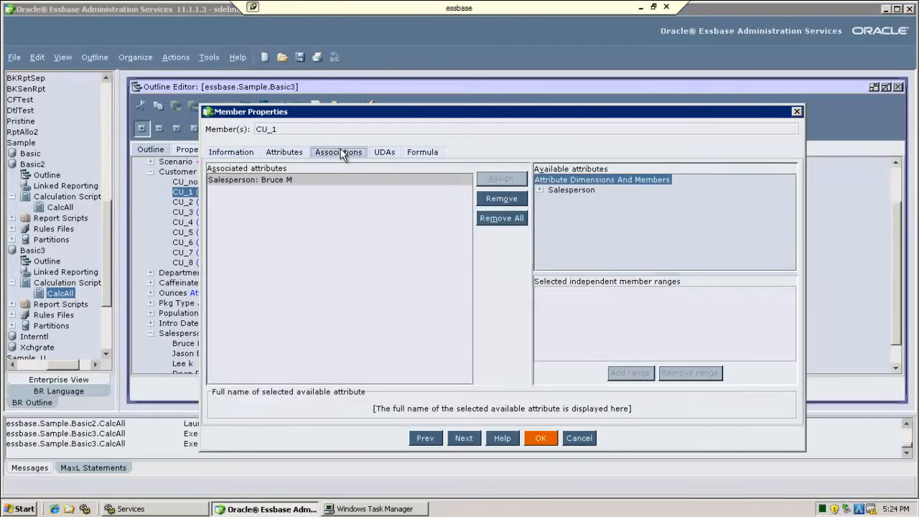
click(539, 189)
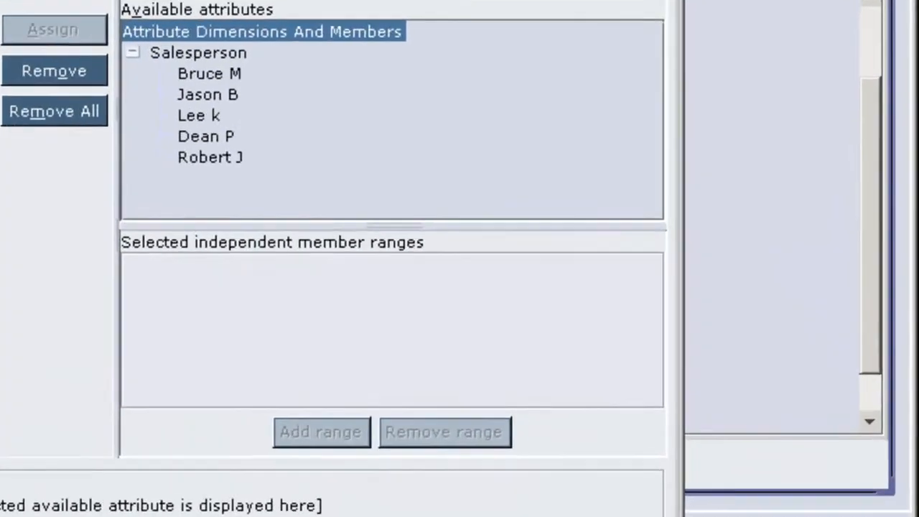
click(565, 211)
click(42, 24)
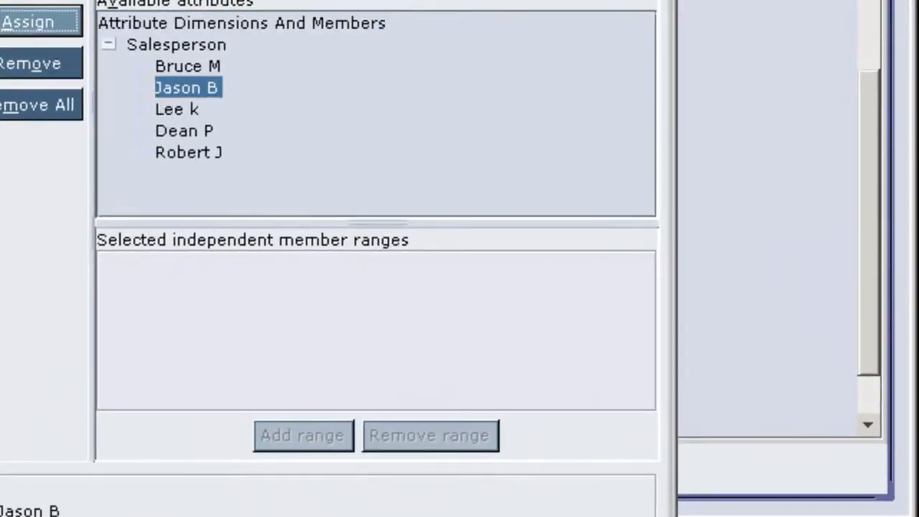
click(189, 115)
click(188, 153)
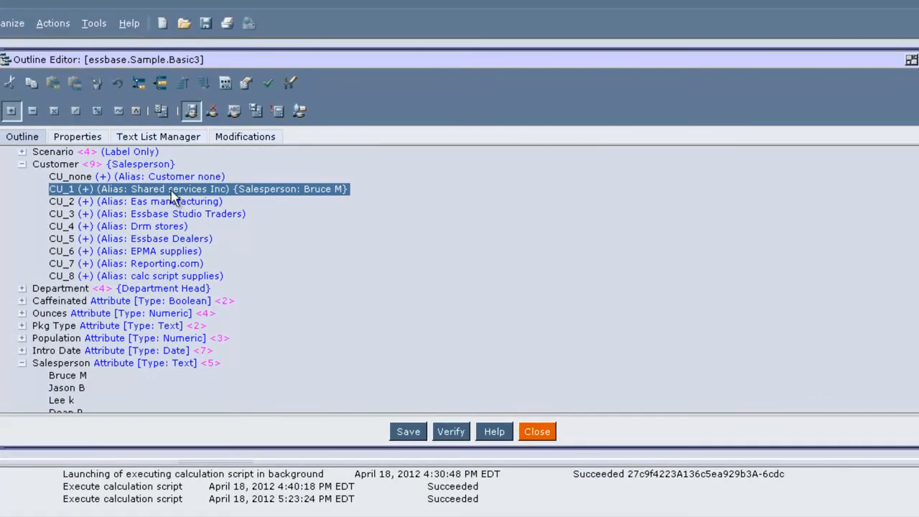
Collapse the Customer and Salesperson dimensions and close the Basic3 outline.
click(22, 164)
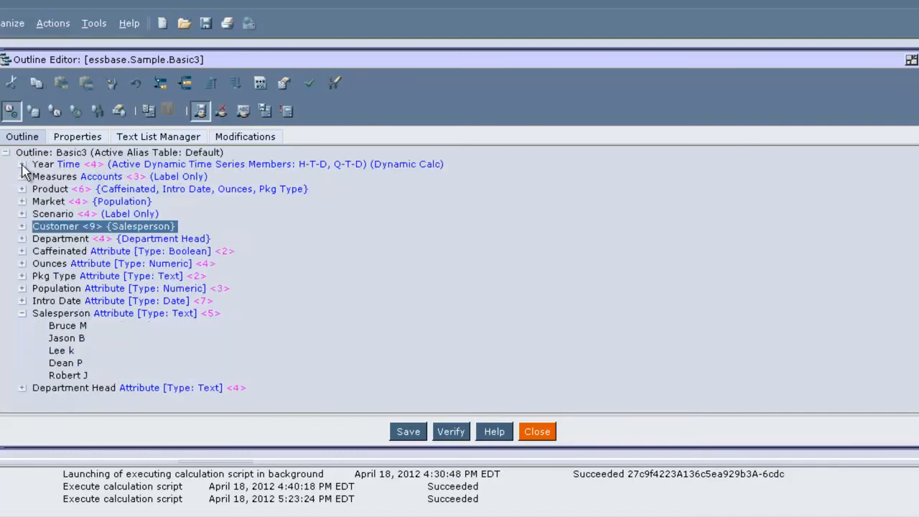
click(22, 313)
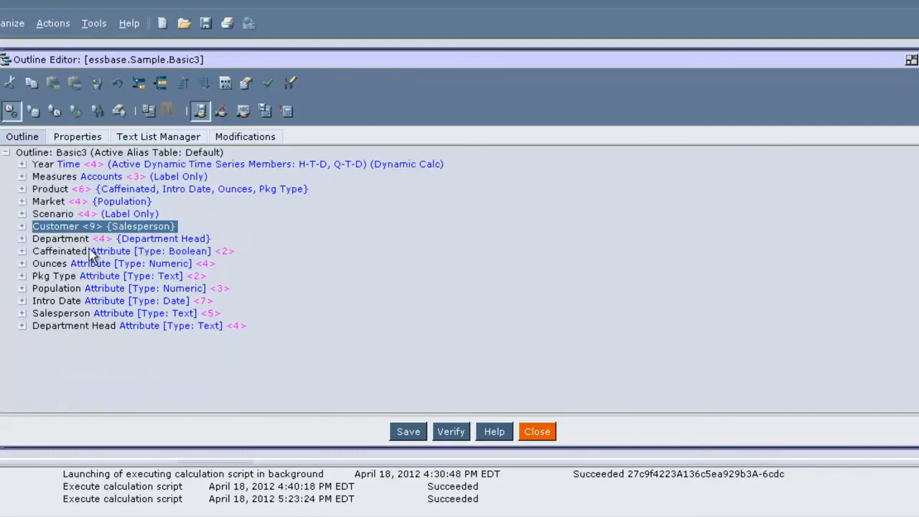
click(540, 431)
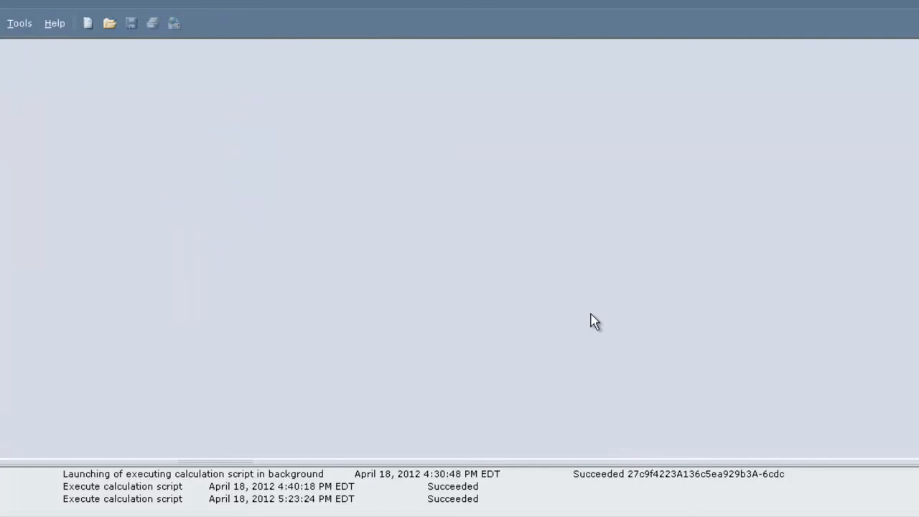